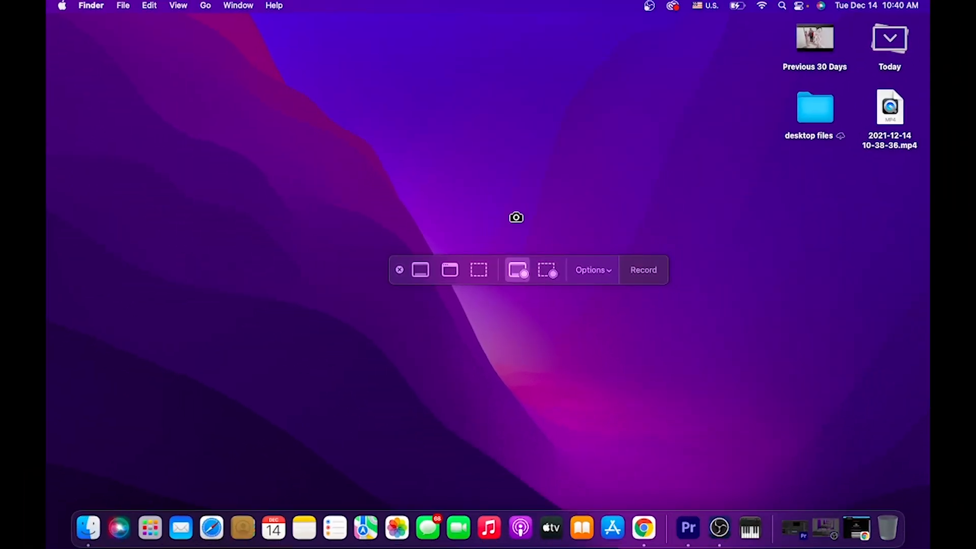
# - Try each Screenshot capture mode and region shape, ending on recording the entire screen
pyautogui.click(399, 271)
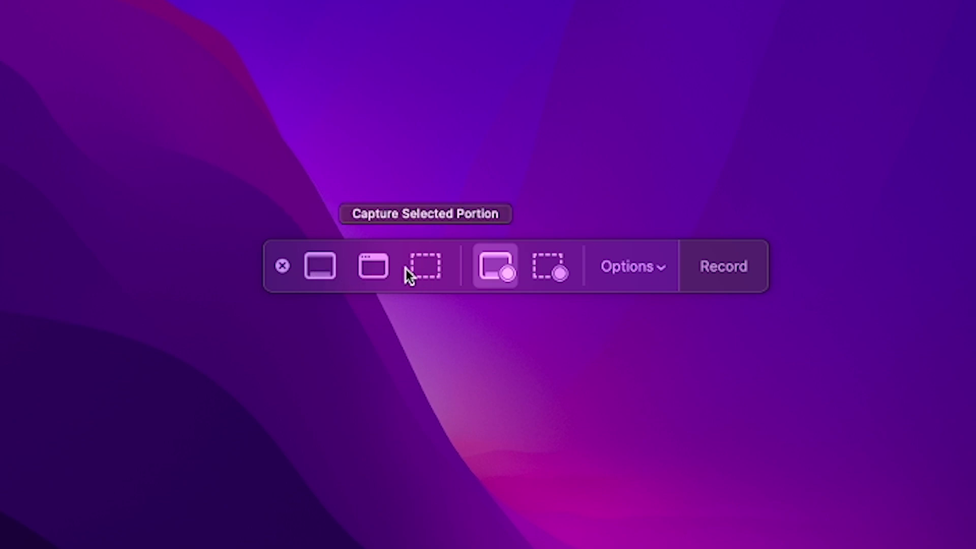
pyautogui.click(321, 266)
pyautogui.click(375, 266)
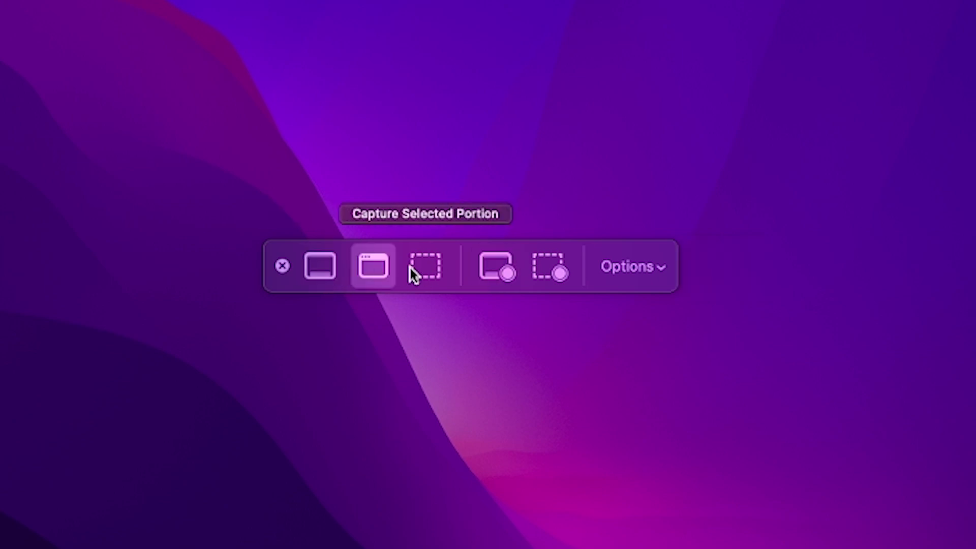
pyautogui.click(425, 268)
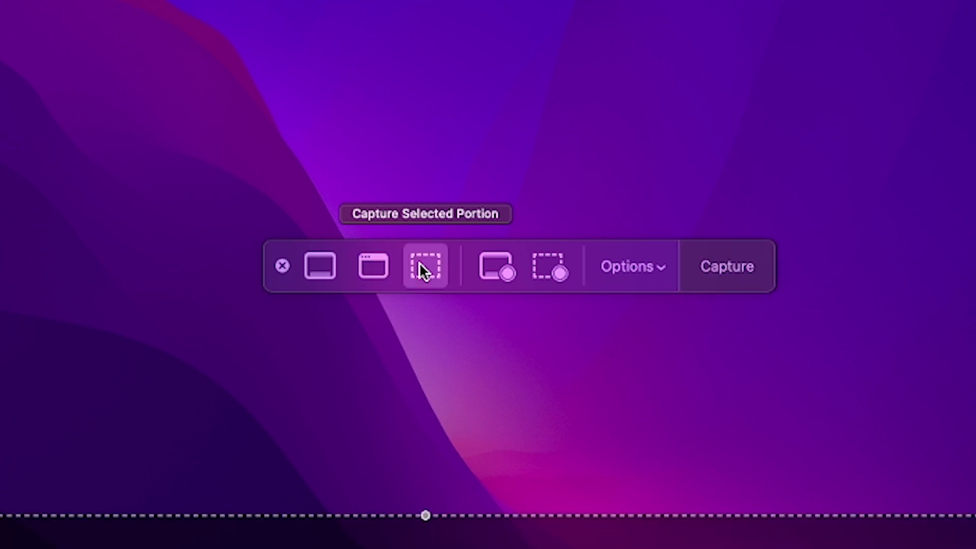
pyautogui.click(493, 268)
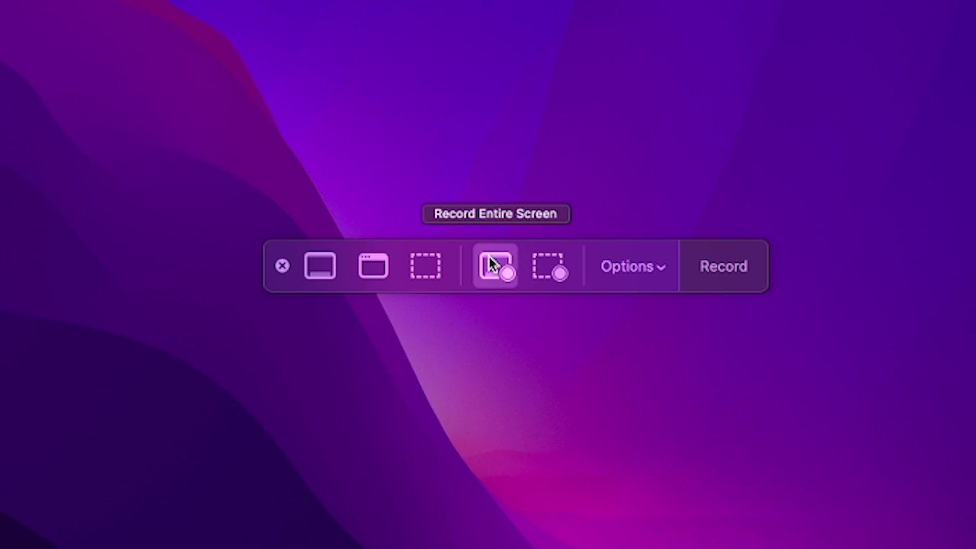
pyautogui.click(539, 258)
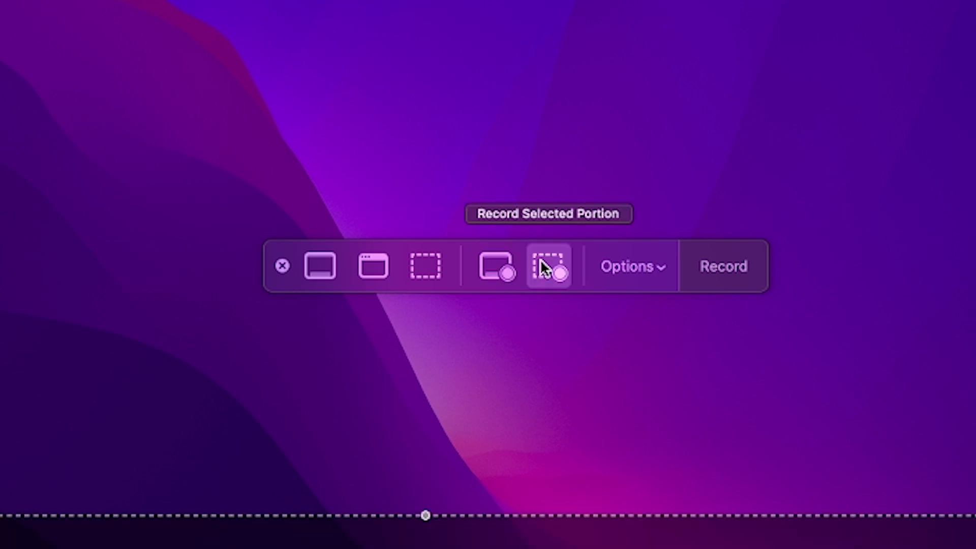
pyautogui.moveTo(968, 260); pyautogui.dragTo(886, 260)
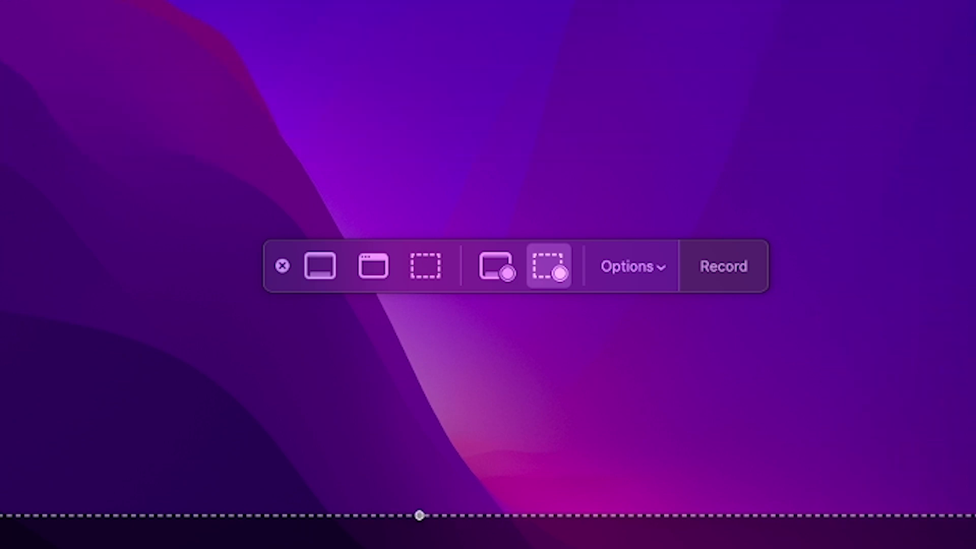
pyautogui.moveTo(968, 15); pyautogui.dragTo(829, 8)
pyautogui.moveTo(829, 210); pyautogui.dragTo(942, 211)
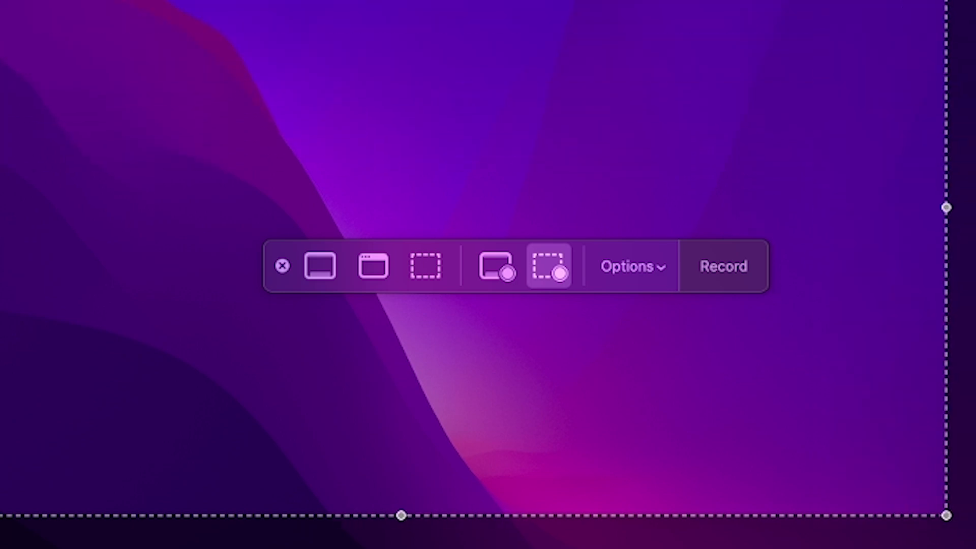
pyautogui.click(506, 260)
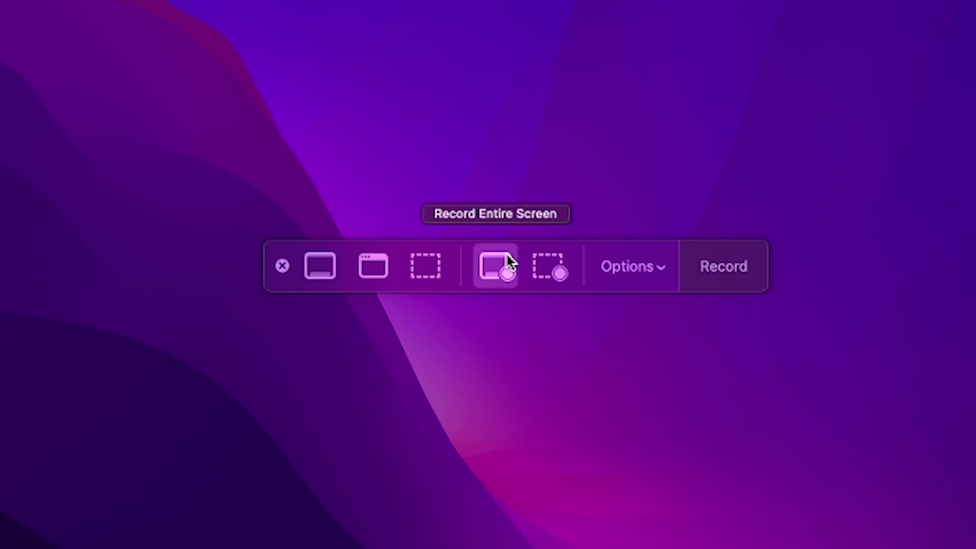
# - Set the Screenshot microphone option to BlackHole 2ch and close the capture toolbar
pyautogui.click(632, 267)
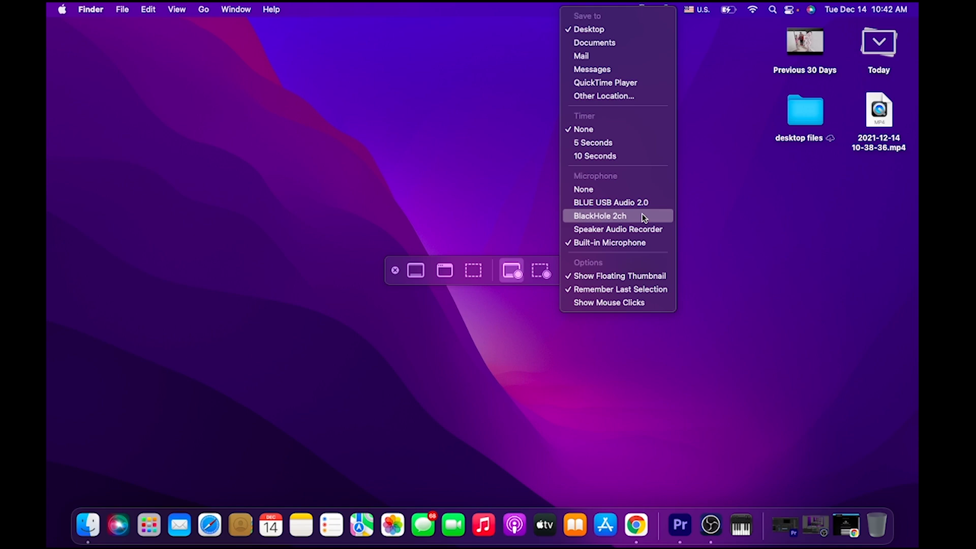
pyautogui.click(641, 216)
pyautogui.click(395, 270)
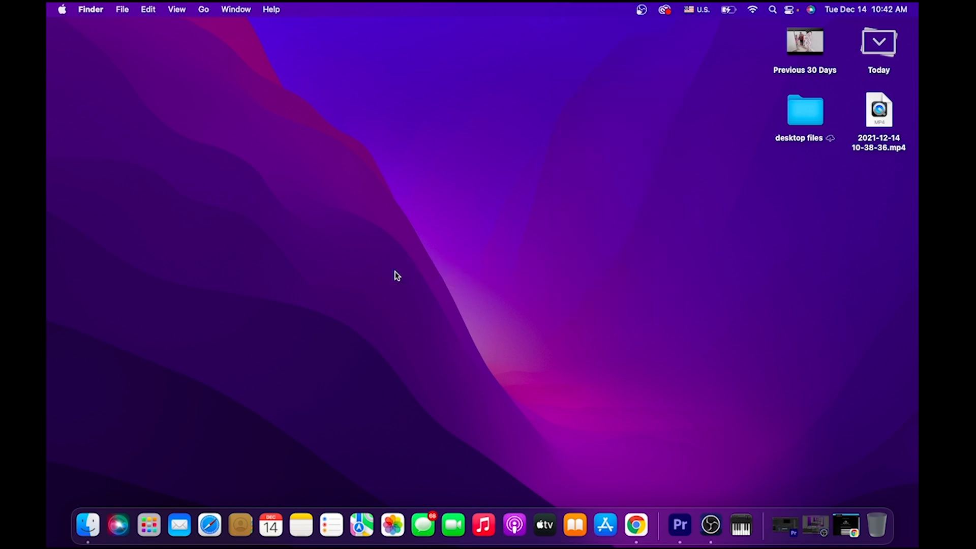
# - Bring up Chrome full screen on the BlackHole page and go to the Yahoo Mail tab
pyautogui.click(637, 525)
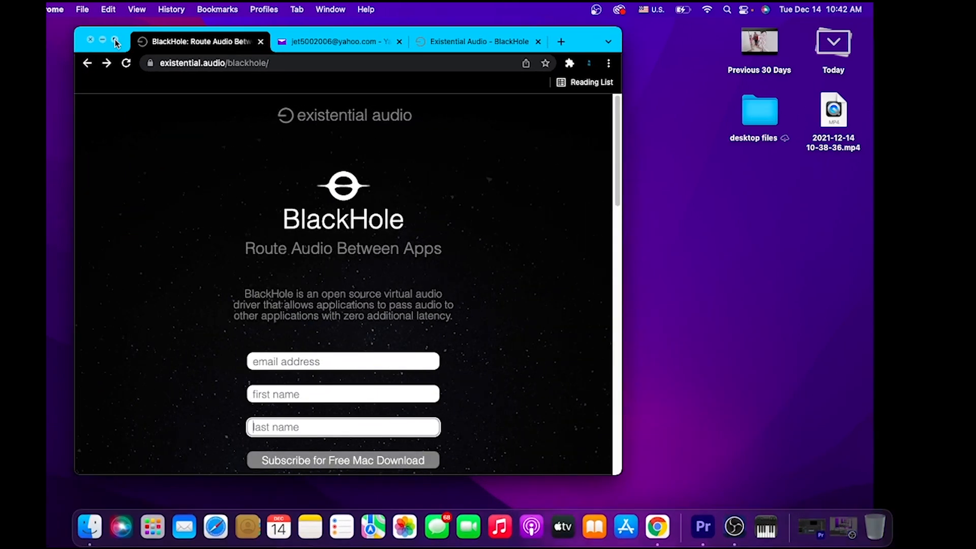
pyautogui.click(116, 41)
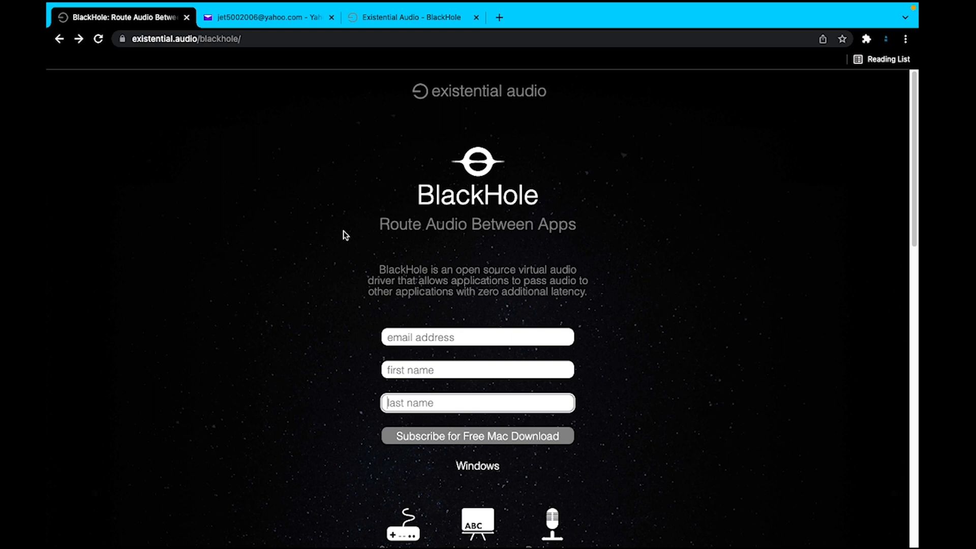
pyautogui.click(251, 18)
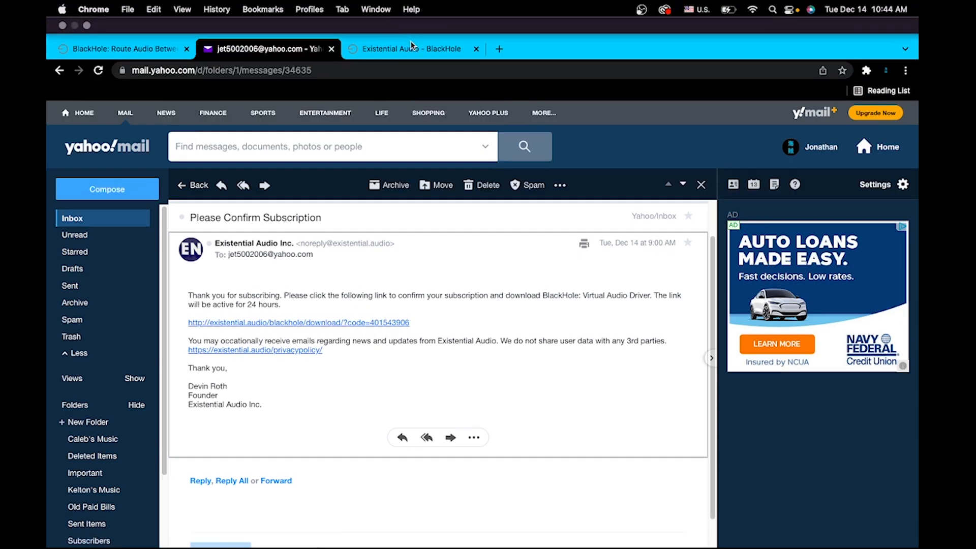
# - Download the BlackHole 2ch v0.2.10 package from the Existential Audio download page
pyautogui.click(398, 48)
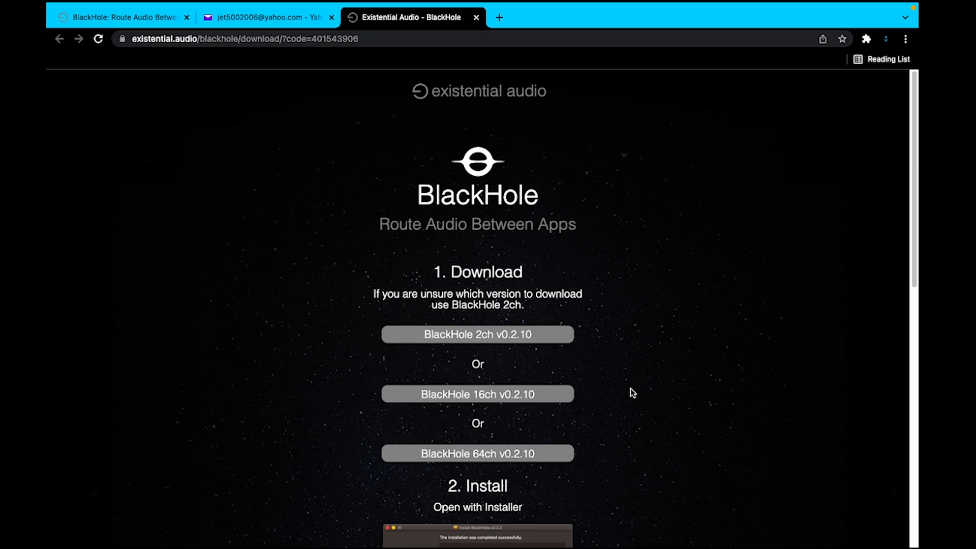
pyautogui.click(527, 337)
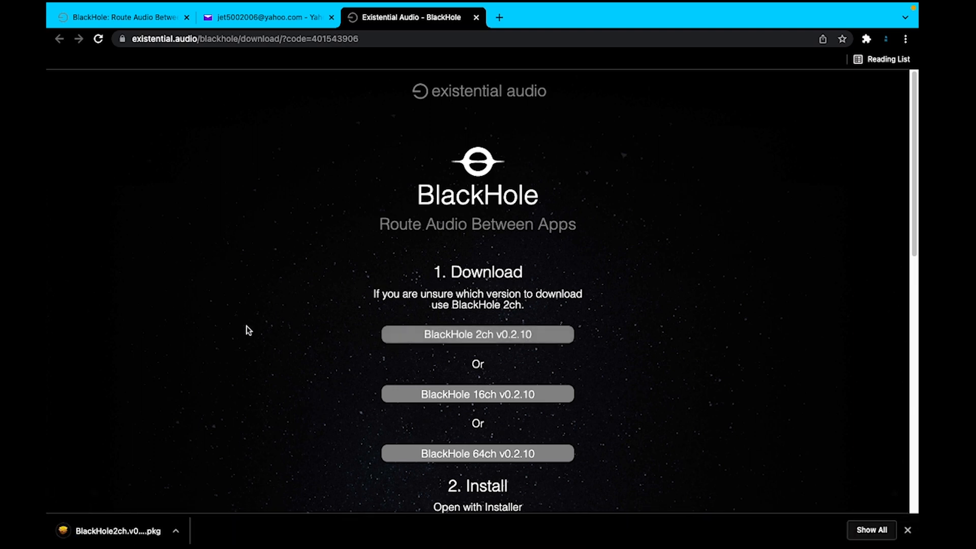
# - Run the BlackHole 2ch installer past the license agreement, then close its window
pyautogui.click(119, 532)
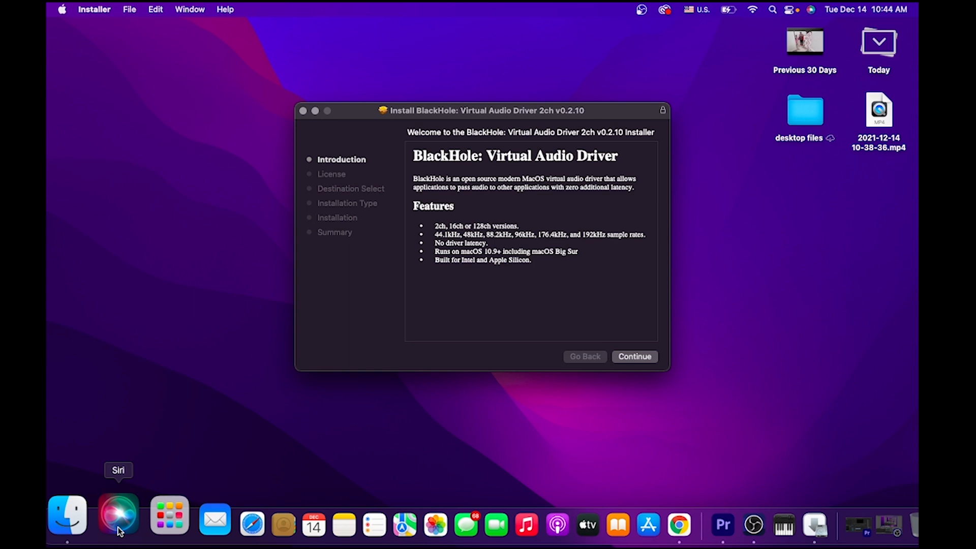
pyautogui.click(643, 356)
pyautogui.click(642, 355)
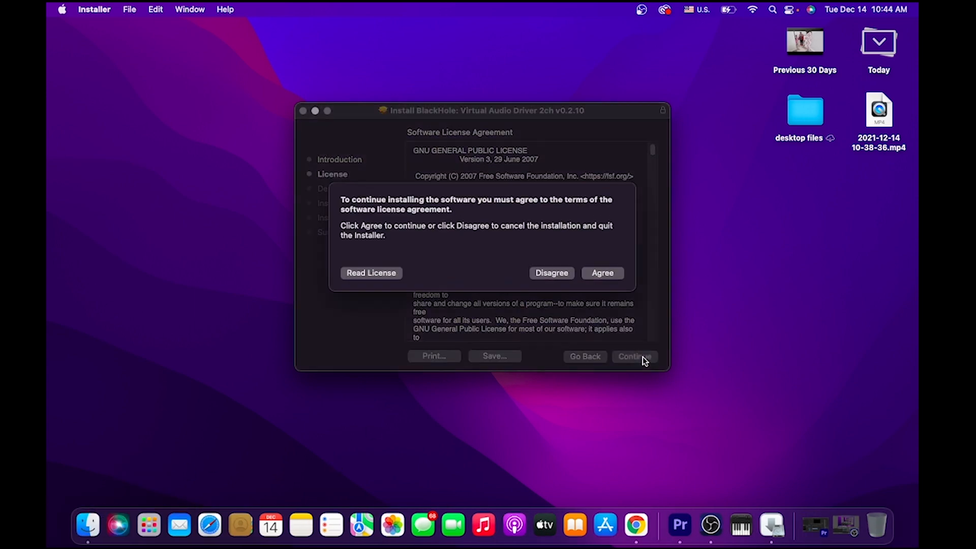
pyautogui.click(603, 273)
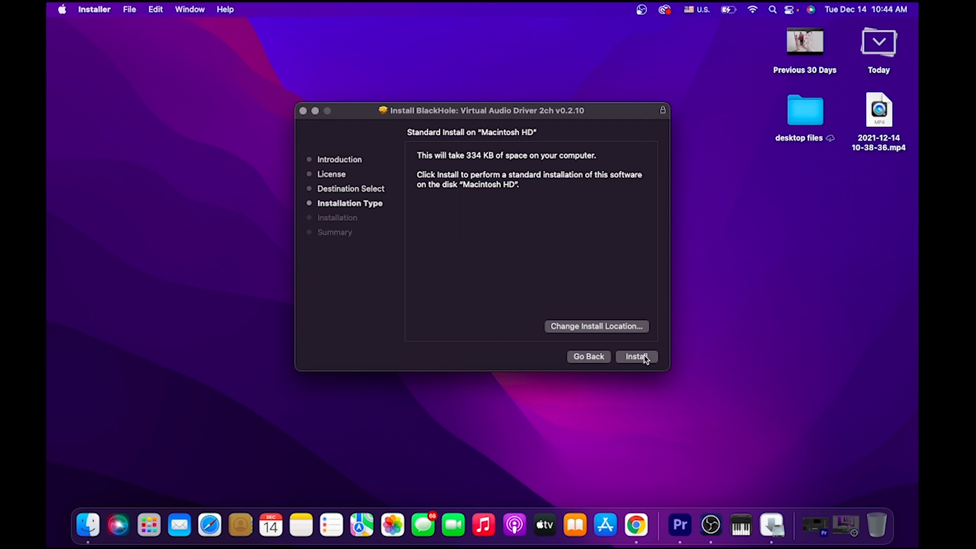
pyautogui.click(302, 113)
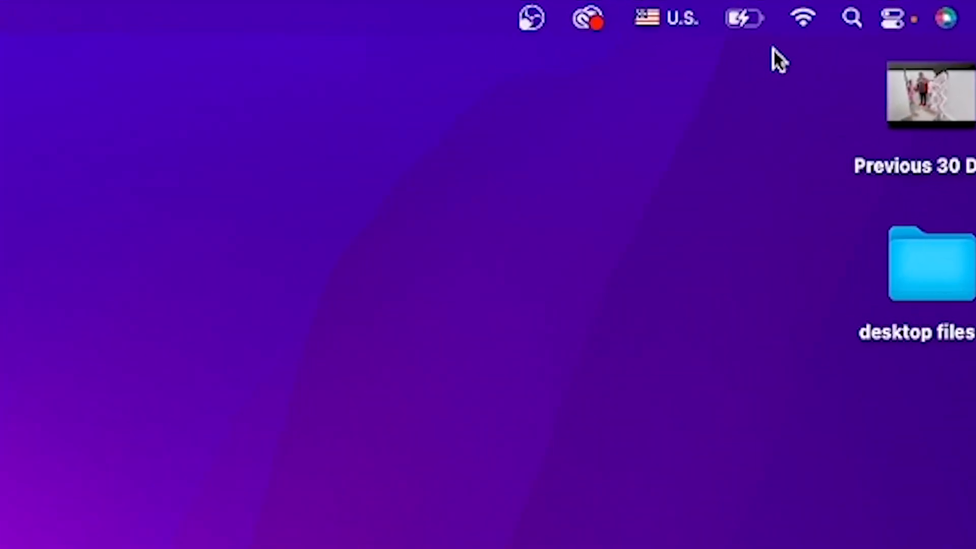
# - Launch Audio MIDI Setup from Spotlight by searching 'midi'
pyautogui.click(853, 19)
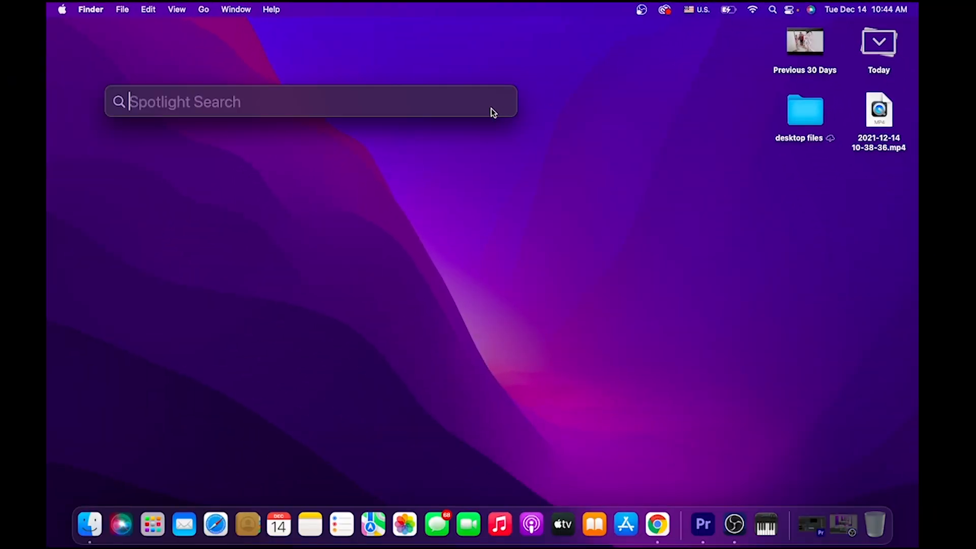
pyautogui.write('mi')
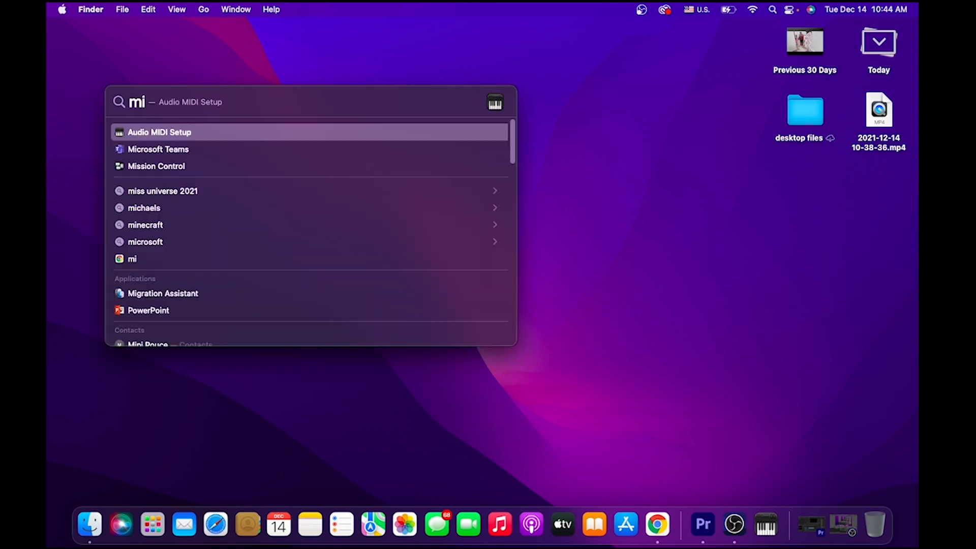
pyautogui.write('di')
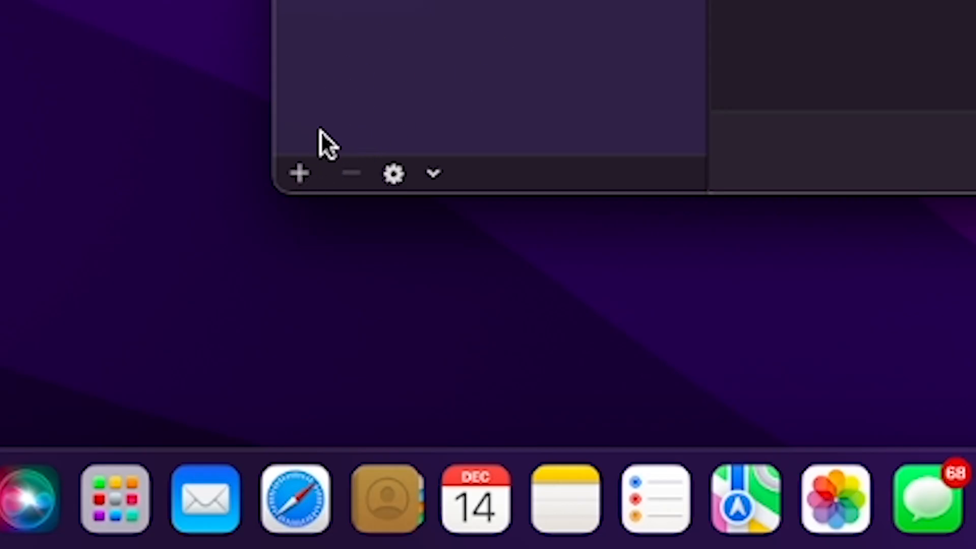
# - Create an aggregate device named Internal Audio with BlackHole 2ch as its subdevice
pyautogui.click(301, 178)
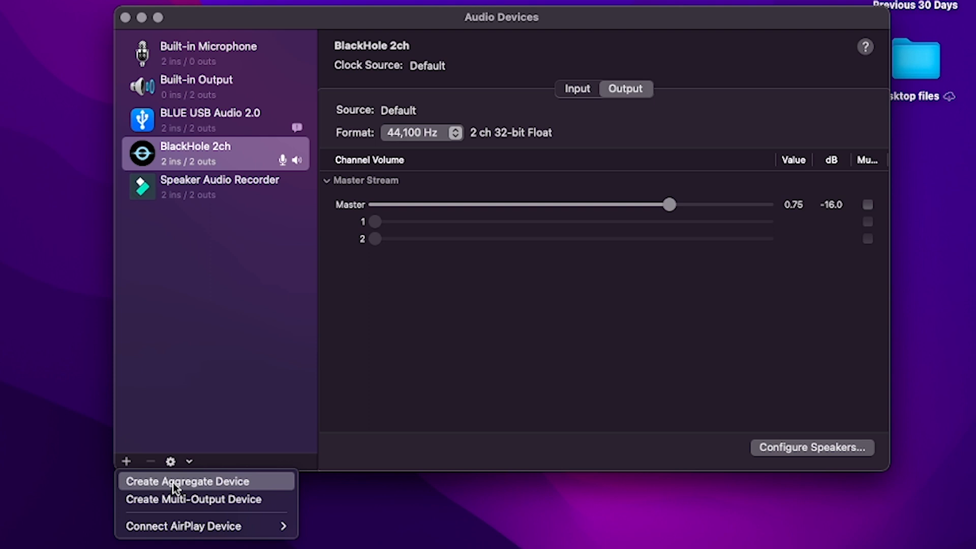
pyautogui.click(173, 483)
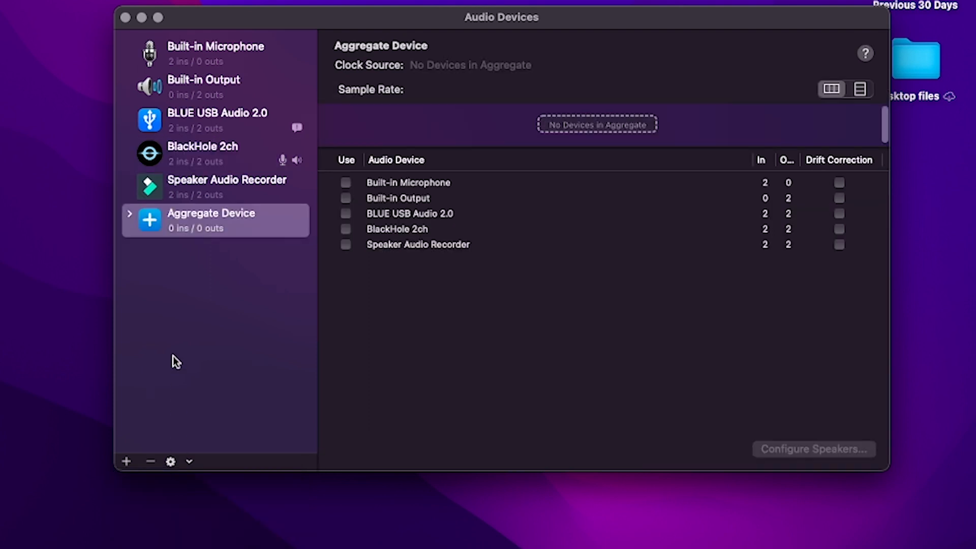
pyautogui.click(254, 215)
pyautogui.press('BackSpace')
pyautogui.press('BackSpace')
pyautogui.press('BackSpace')
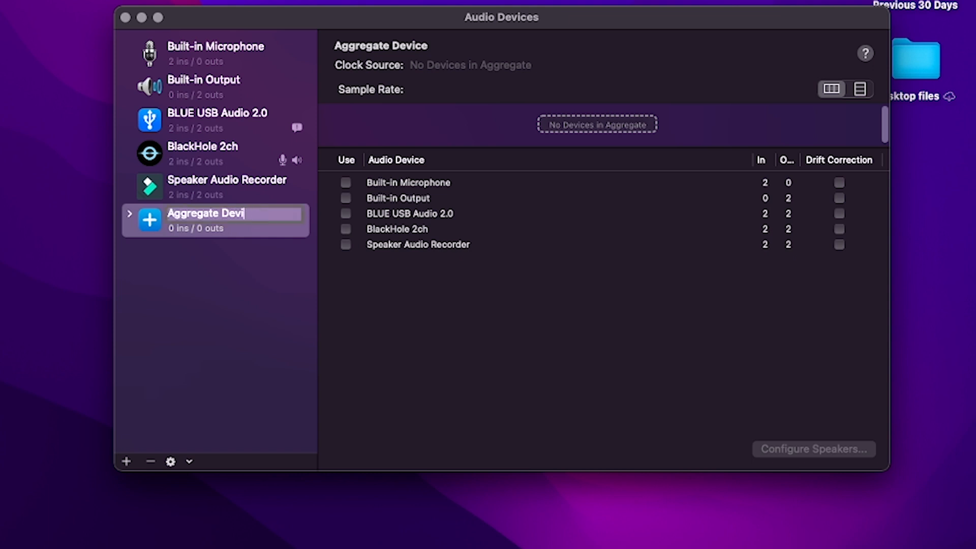
pyautogui.press('BackSpace')
pyautogui.press('BackSpace')
pyautogui.press('BackSpace')
pyautogui.press('BackSpace')
pyautogui.press('BackSpace')
pyautogui.press('BackSpace')
pyautogui.press('BackSpace')
pyautogui.press('BackSpace')
pyautogui.press('BackSpace')
pyautogui.press('BackSpace')
pyautogui.press('BackSpace')
pyautogui.press('BackSpace')
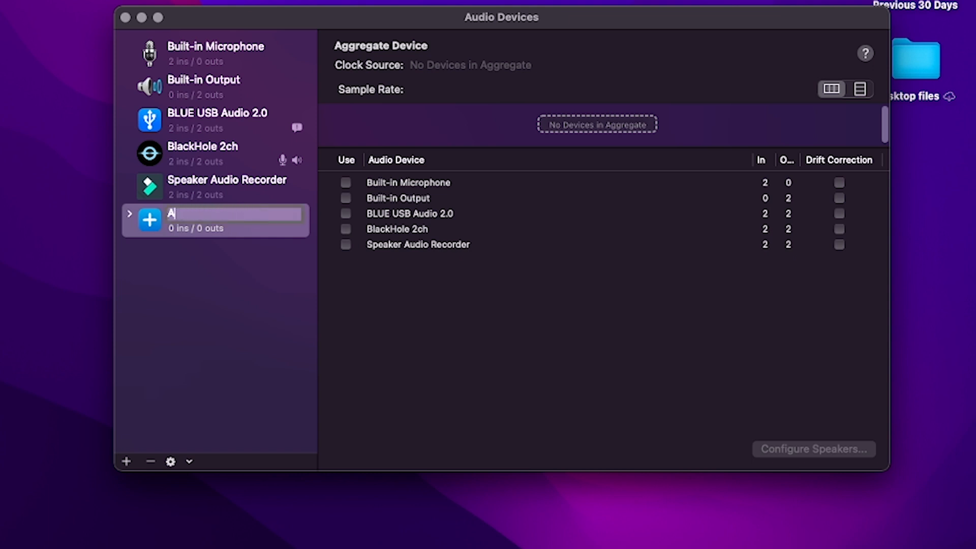
pyautogui.press('BackSpace')
pyautogui.write('Inter')
pyautogui.write('nal Aud')
pyautogui.write('io')
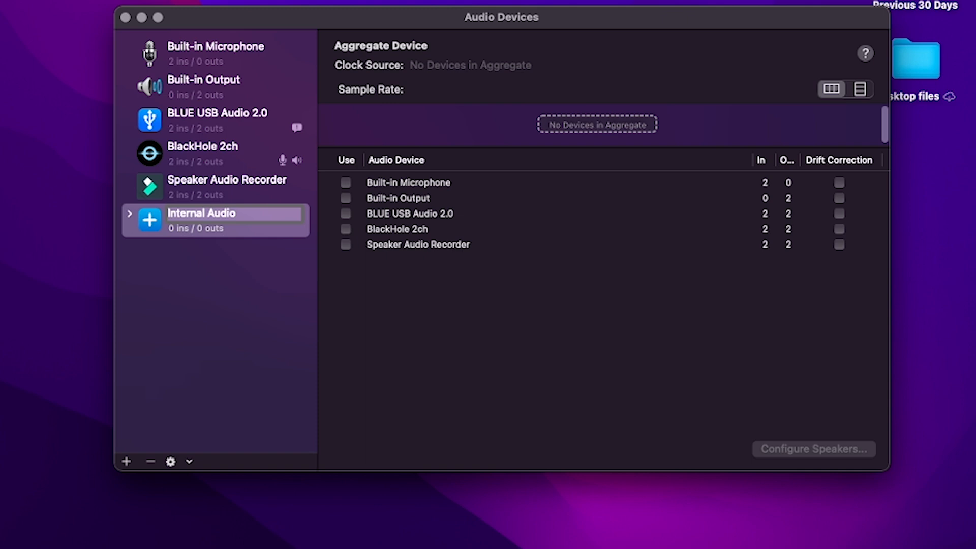
pyautogui.press('Return')
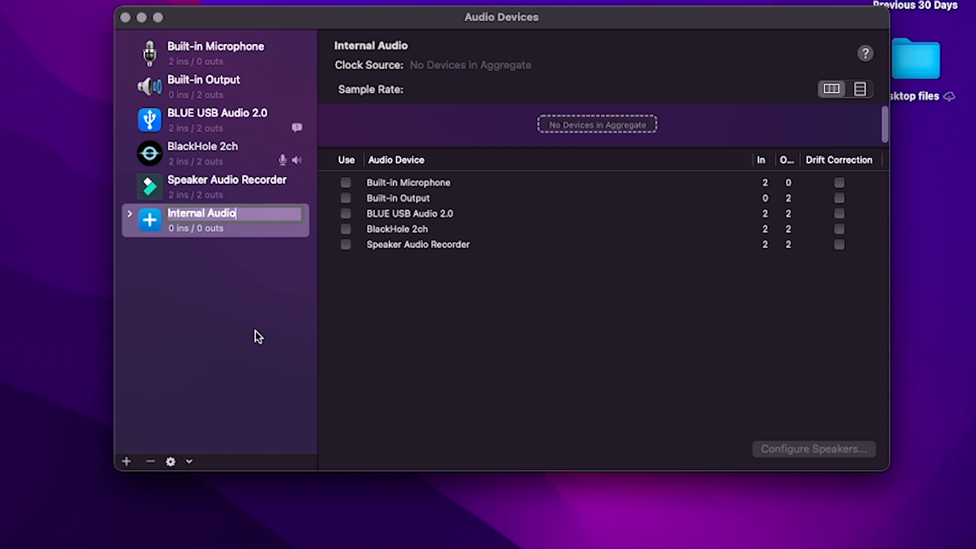
pyautogui.press('Return')
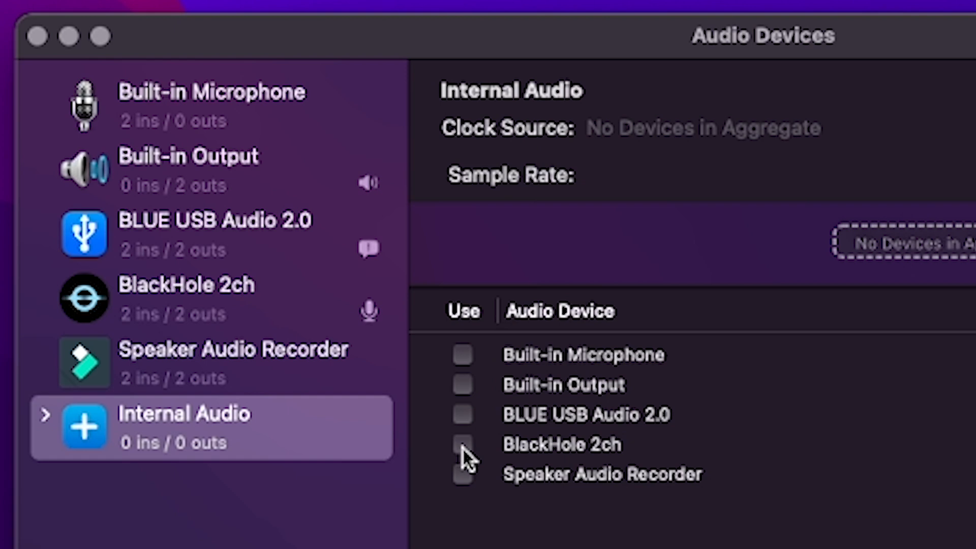
pyautogui.click(463, 448)
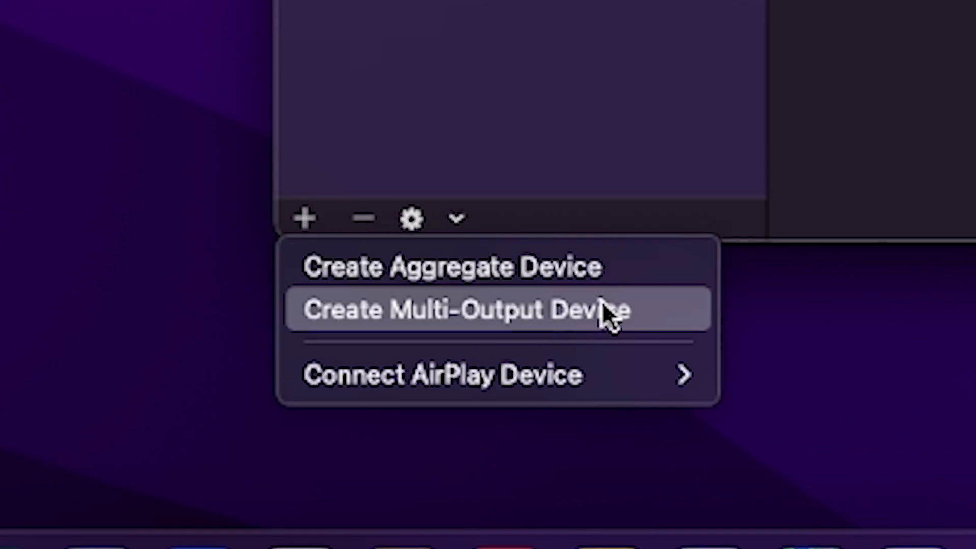
# - Create a Multi-Output Device with Built-in Output as master and BlackHole 2ch second
pyautogui.click(658, 310)
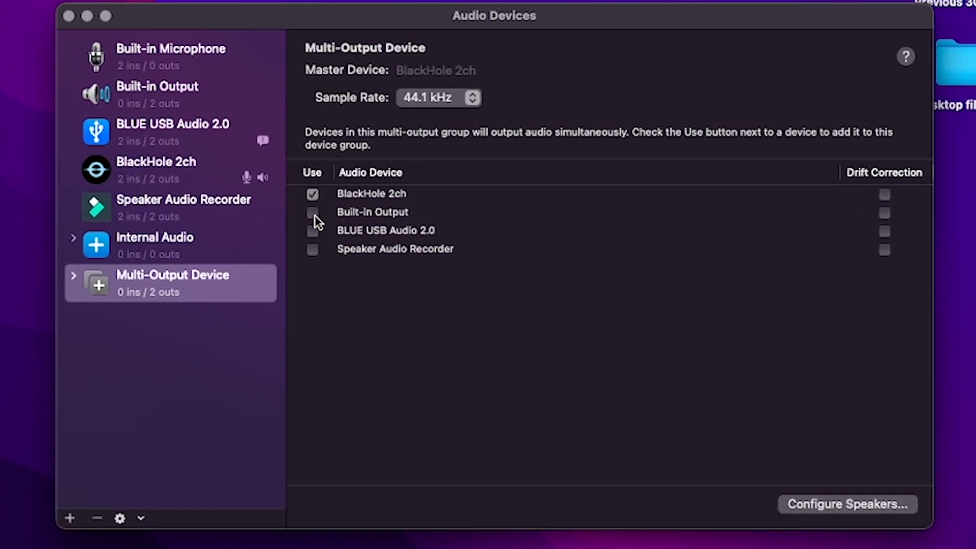
pyautogui.click(316, 213)
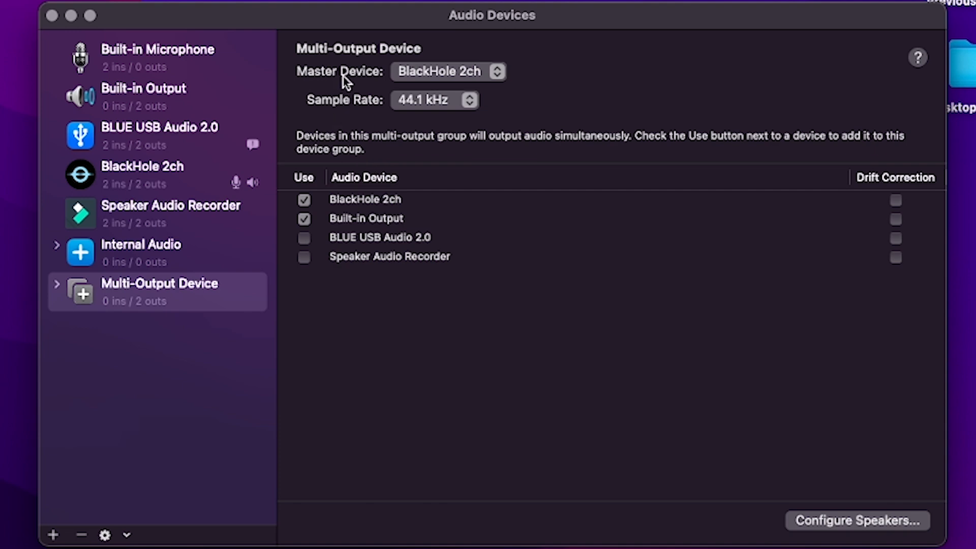
pyautogui.click(304, 199)
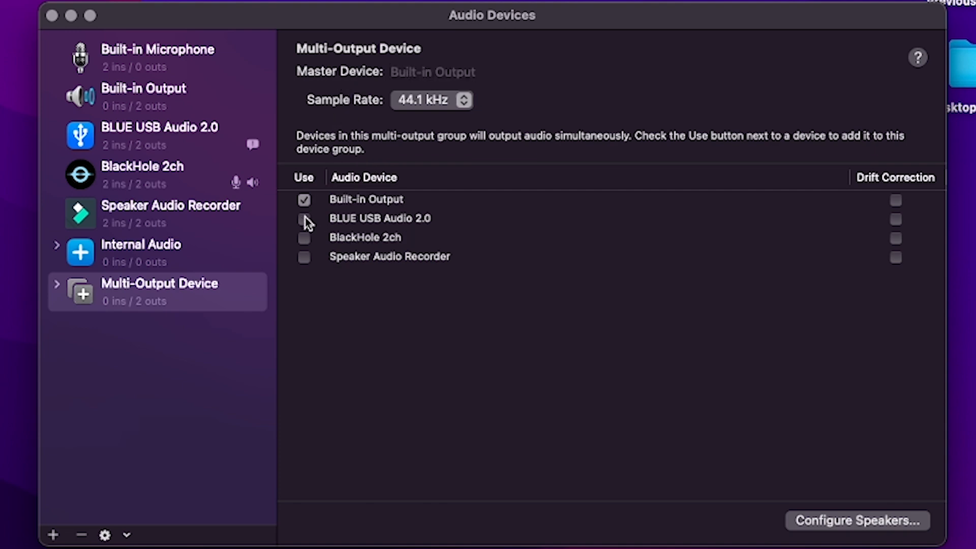
pyautogui.click(303, 237)
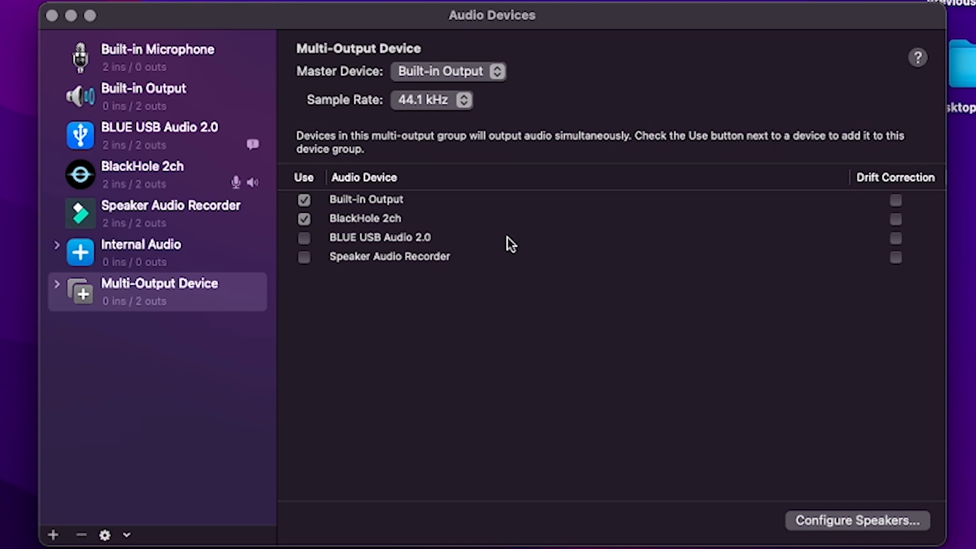
# - Use the Multi-Output Device for sound output from its context menu
pyautogui.click(116, 294)
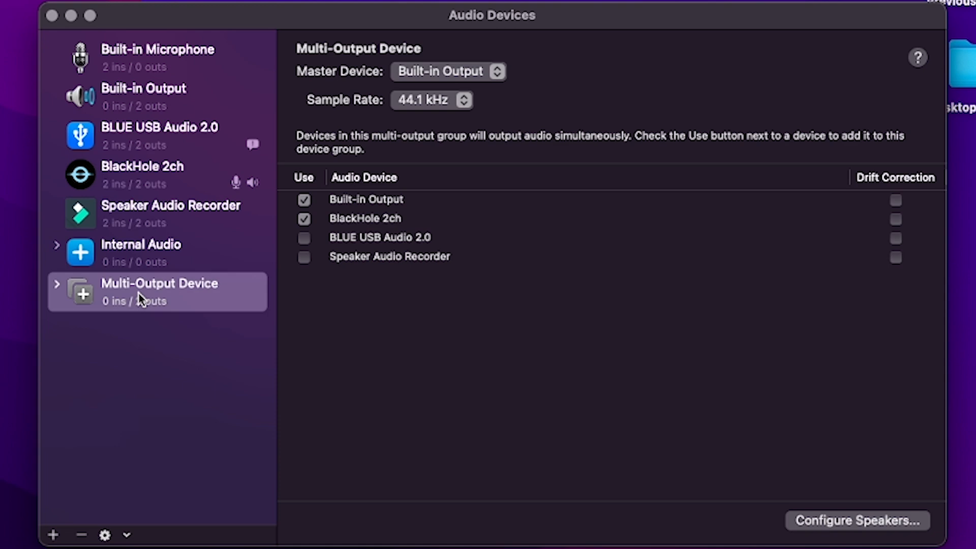
pyautogui.rightClick(140, 299)
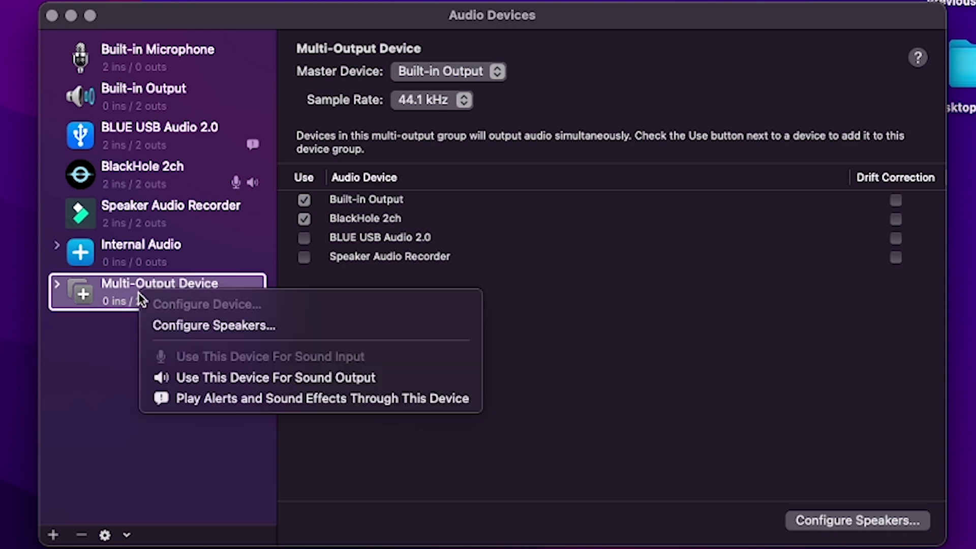
pyautogui.click(232, 379)
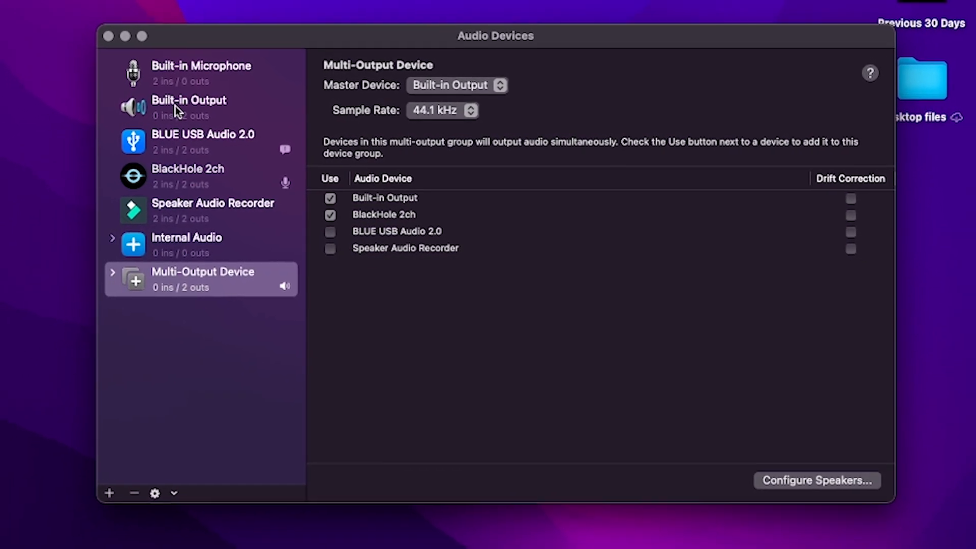
# - Switch sound output to Built-in Output and test the volume keys
pyautogui.click(179, 107)
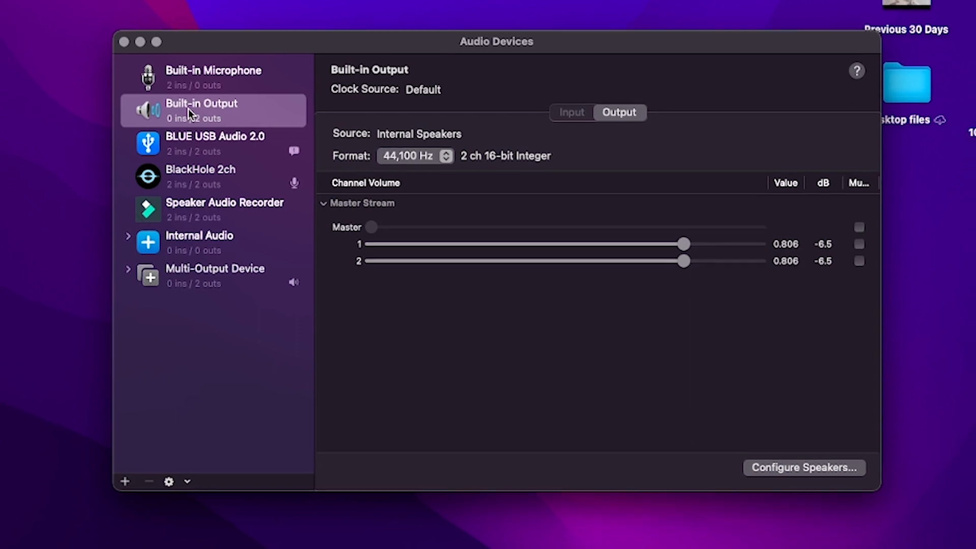
pyautogui.rightClick(191, 109)
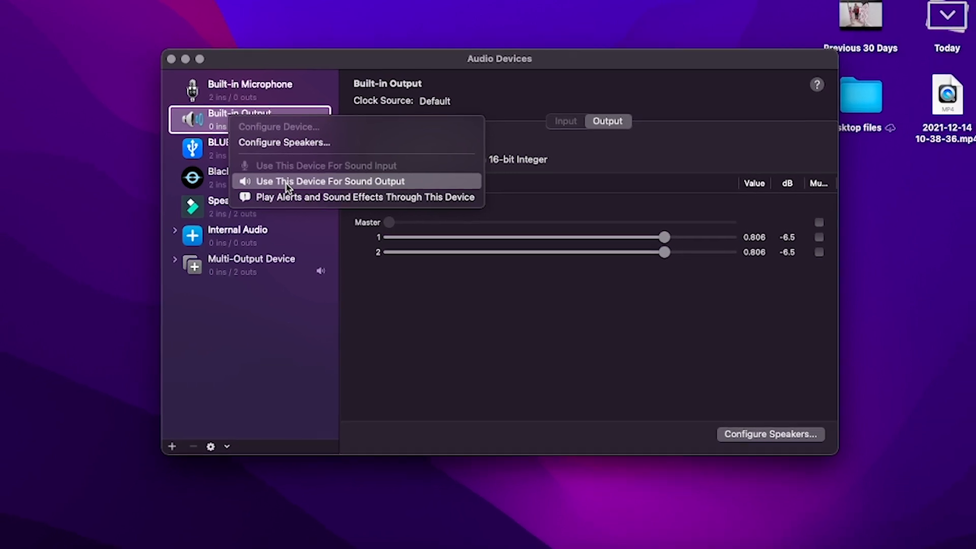
pyautogui.click(290, 183)
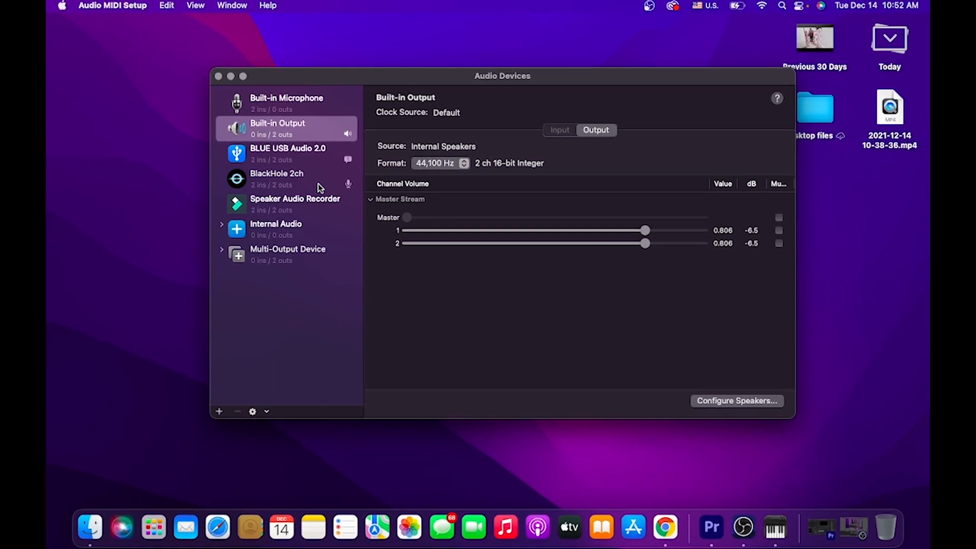
pyautogui.press('XF86AudioRaiseVolume')
pyautogui.press('XF86AudioLowerVolume')
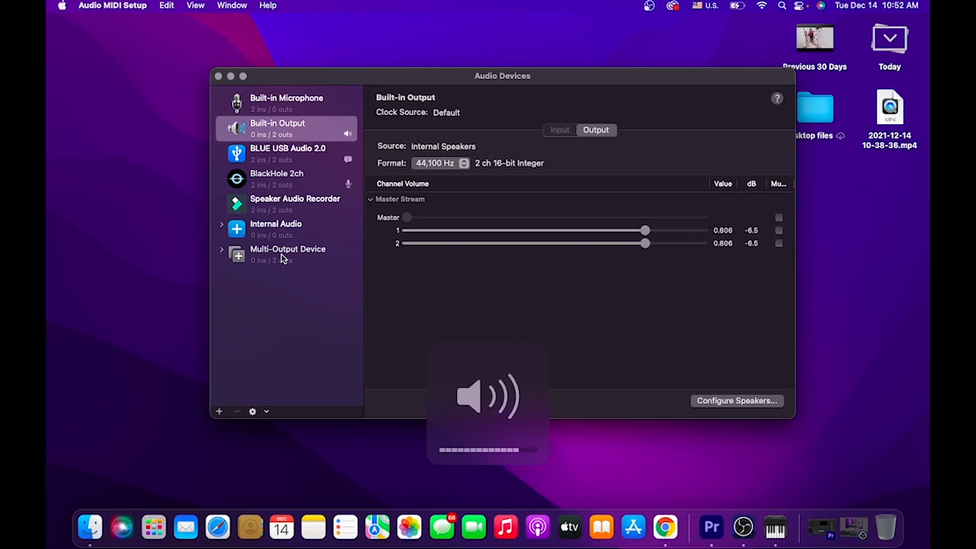
# - Return sound output to the Multi-Output Device, then minimize and restore the window
pyautogui.click(272, 258)
pyautogui.rightClick(272, 257)
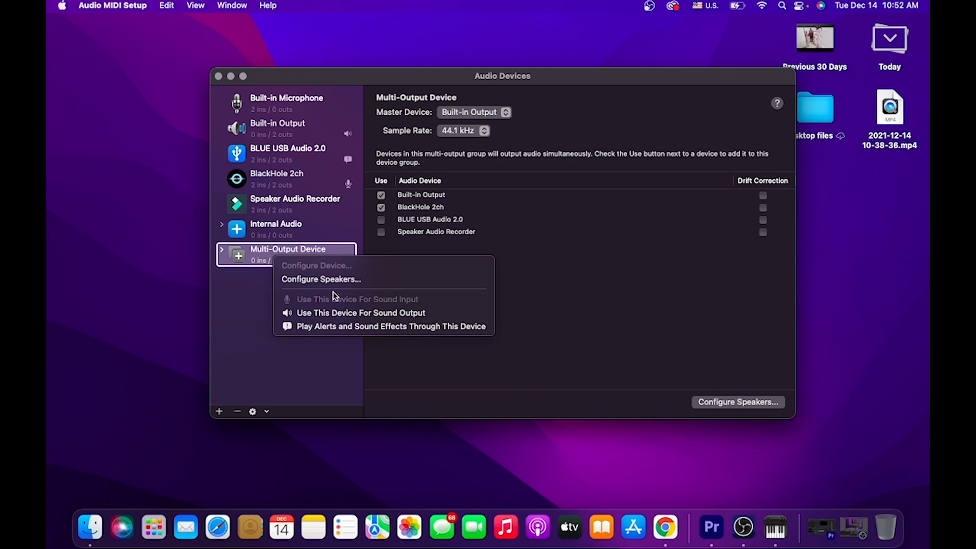
pyautogui.click(361, 312)
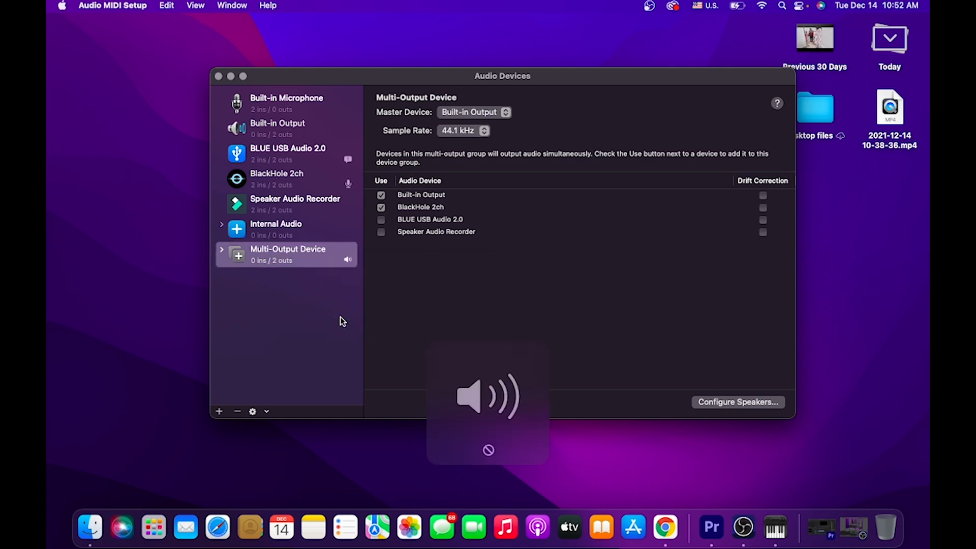
pyautogui.click(231, 75)
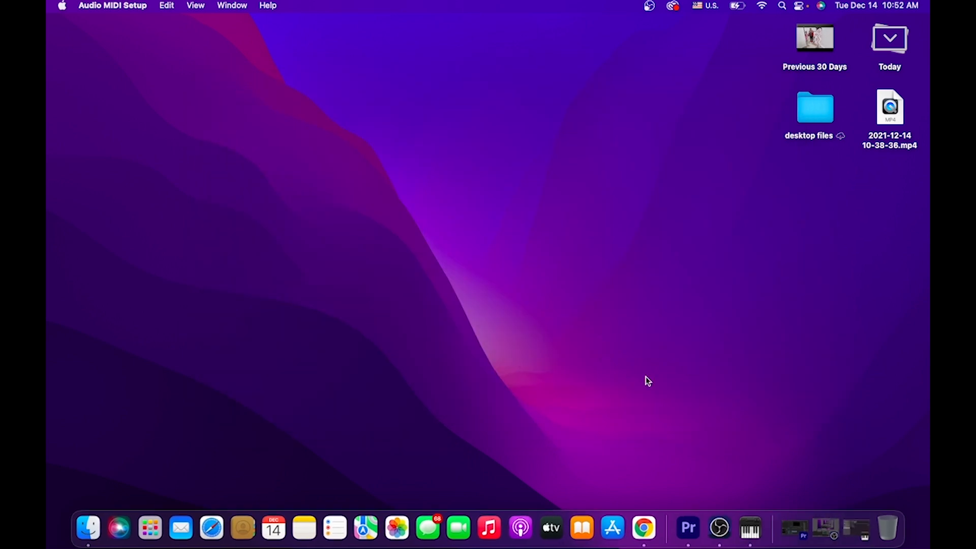
pyautogui.click(736, 525)
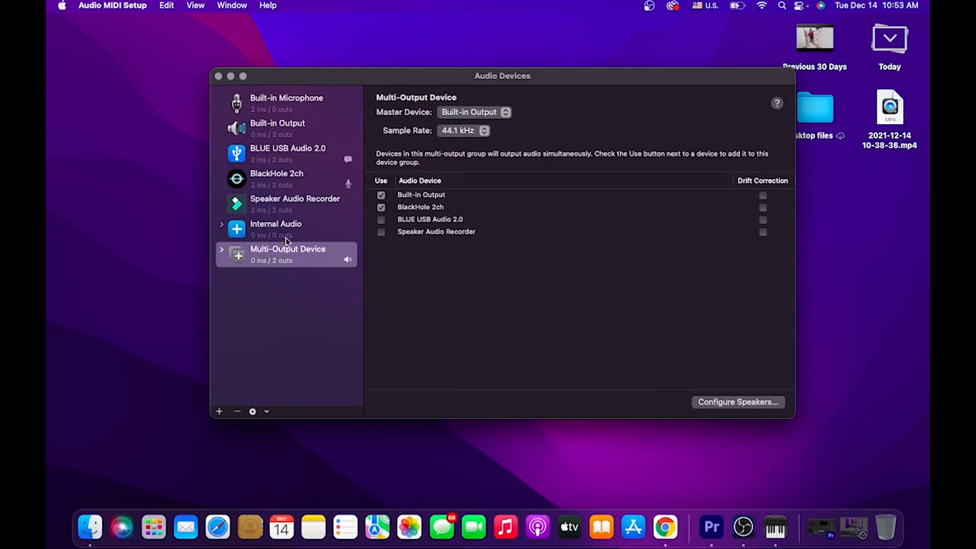
# - Toggle sound output to Built-in Output and back to Multi-Output Device, then minimize the window
pyautogui.rightClick(251, 124)
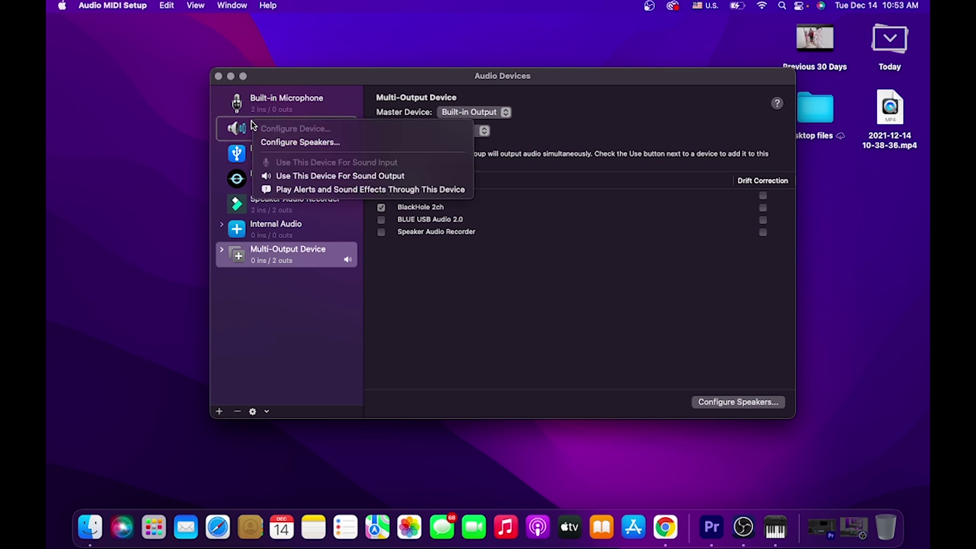
pyautogui.click(312, 177)
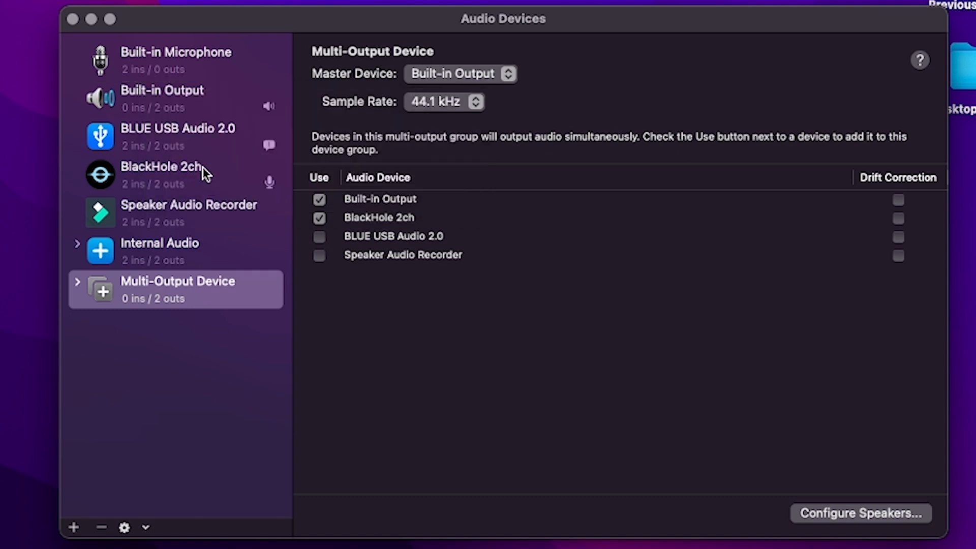
pyautogui.rightClick(137, 294)
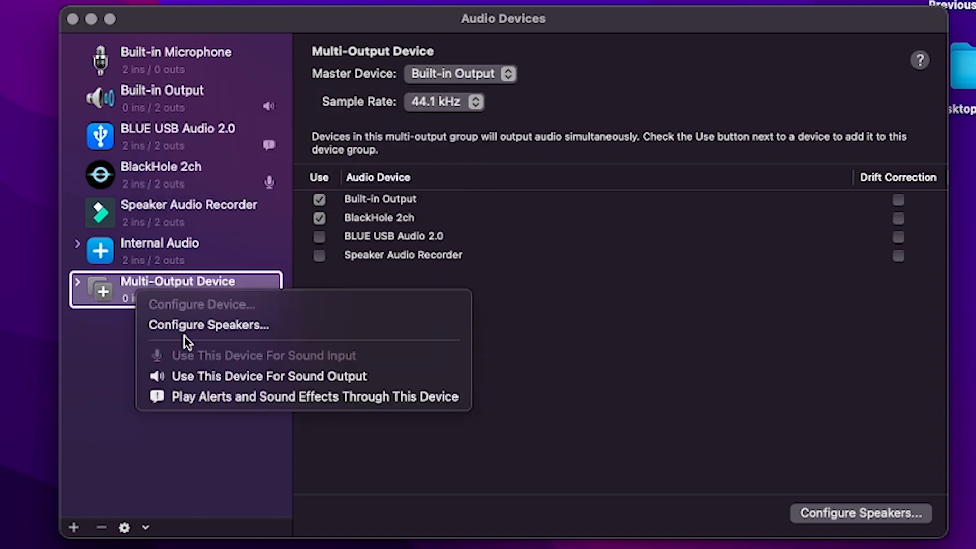
pyautogui.click(208, 371)
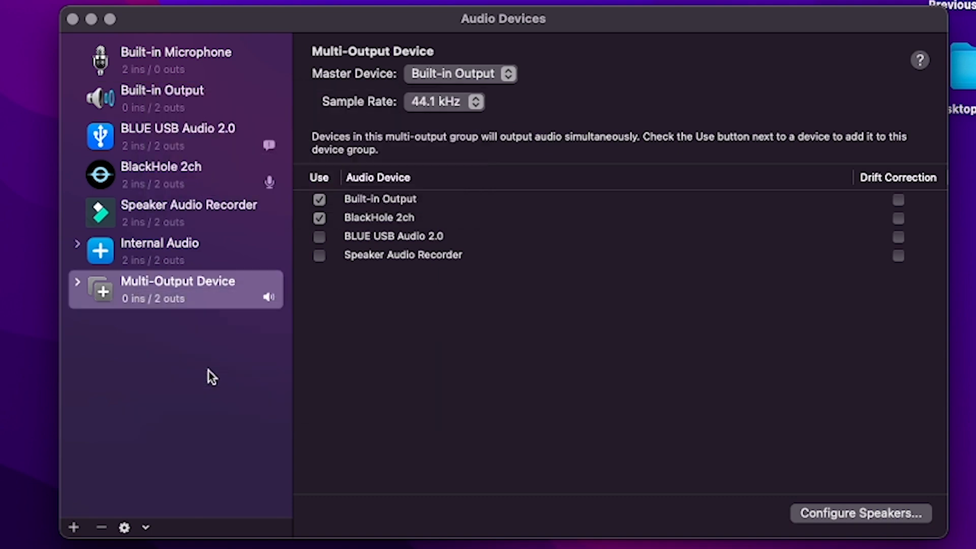
pyautogui.click(90, 18)
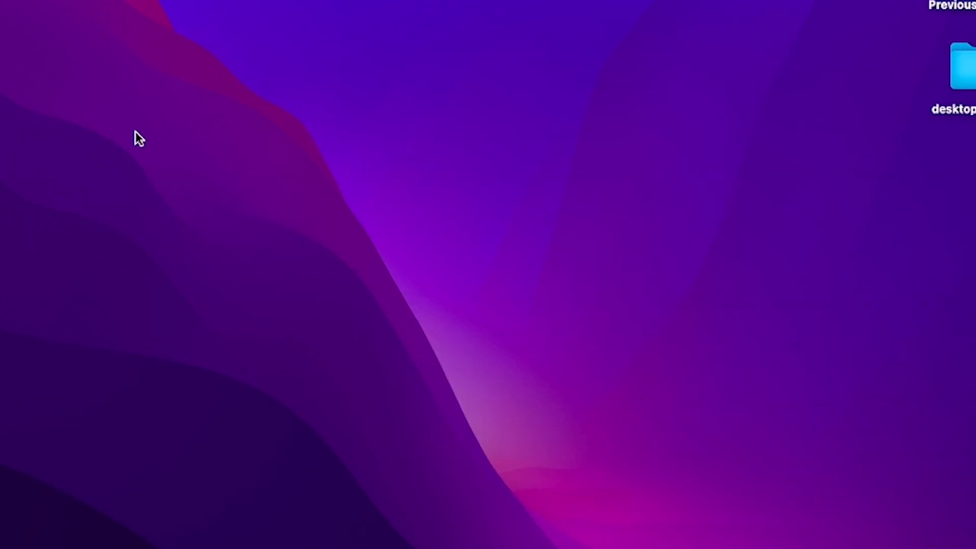
# - Reopen the Screenshot toolbar (Cmd+Shift+5) and set its microphone to Internal Audio
pyautogui.press('super+shift+5')
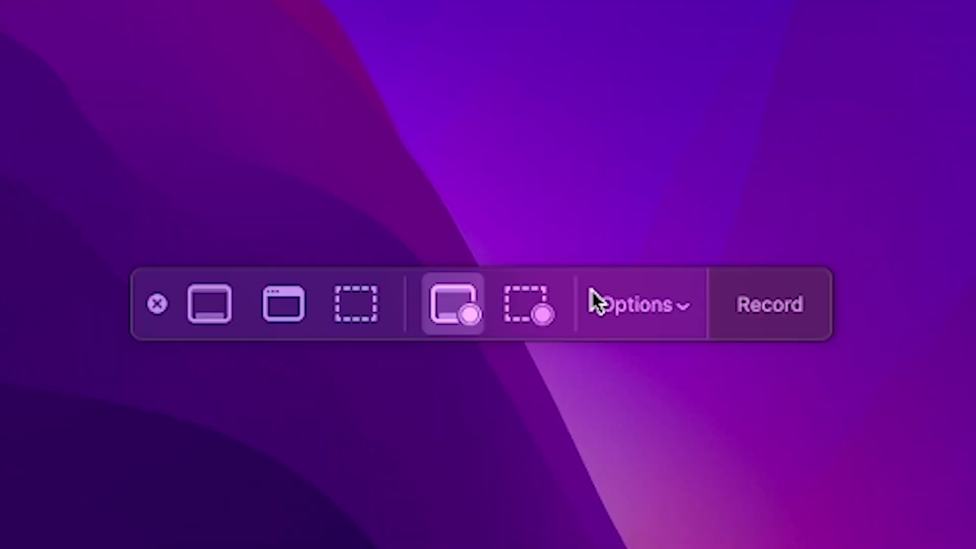
pyautogui.click(662, 299)
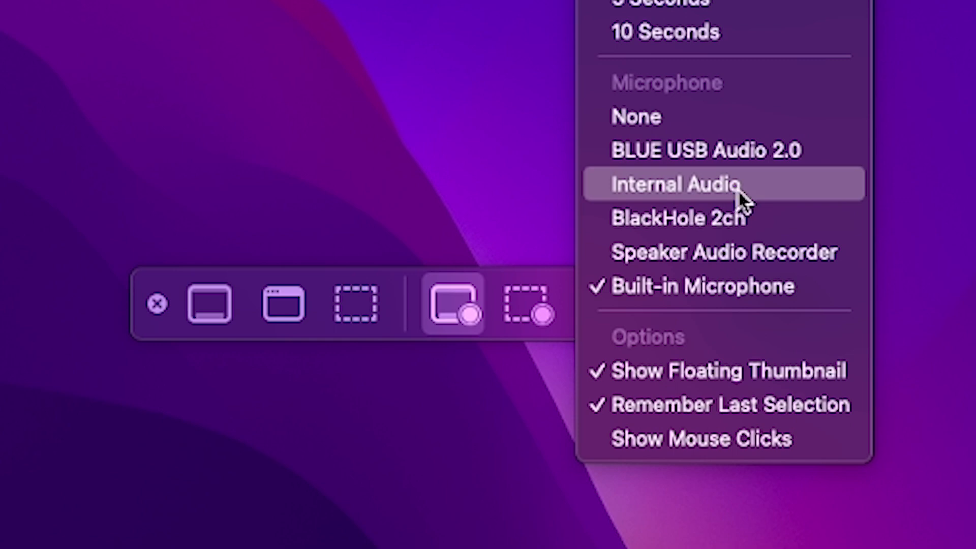
pyautogui.click(696, 183)
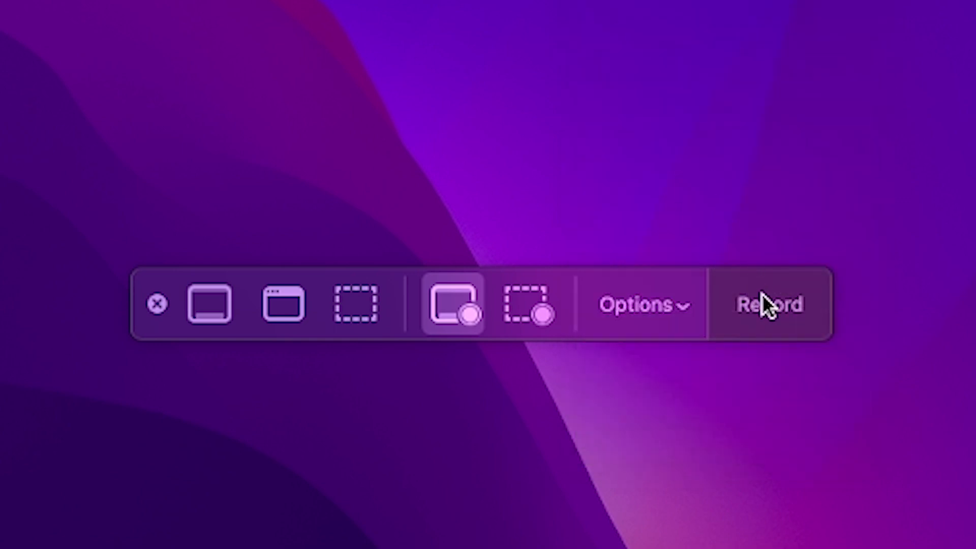